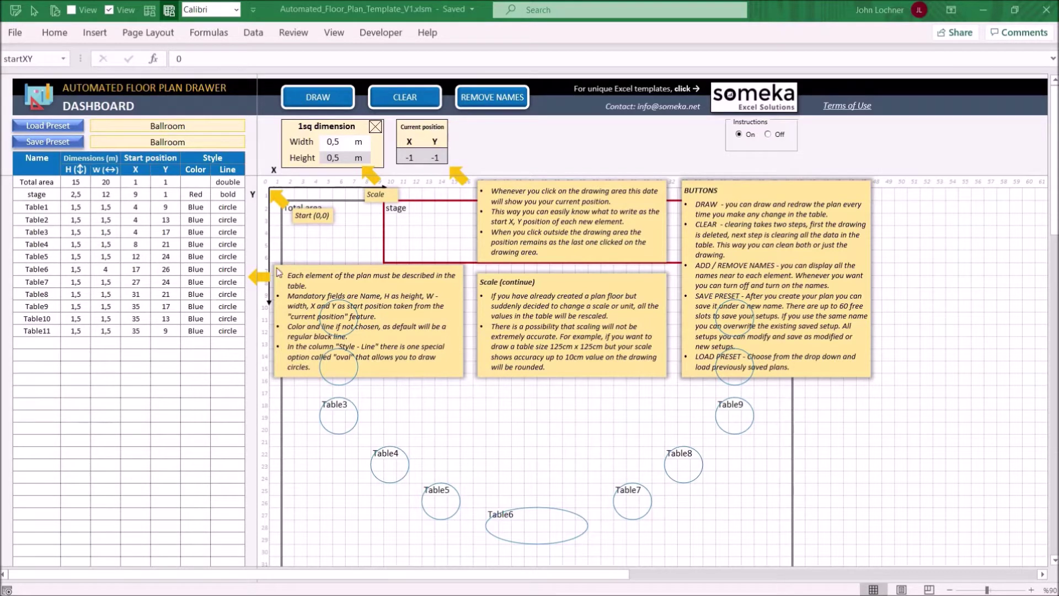
# Step: Turn the Instructions option Off so the Ballroom plan is fully visible
pyautogui.click(768, 137)
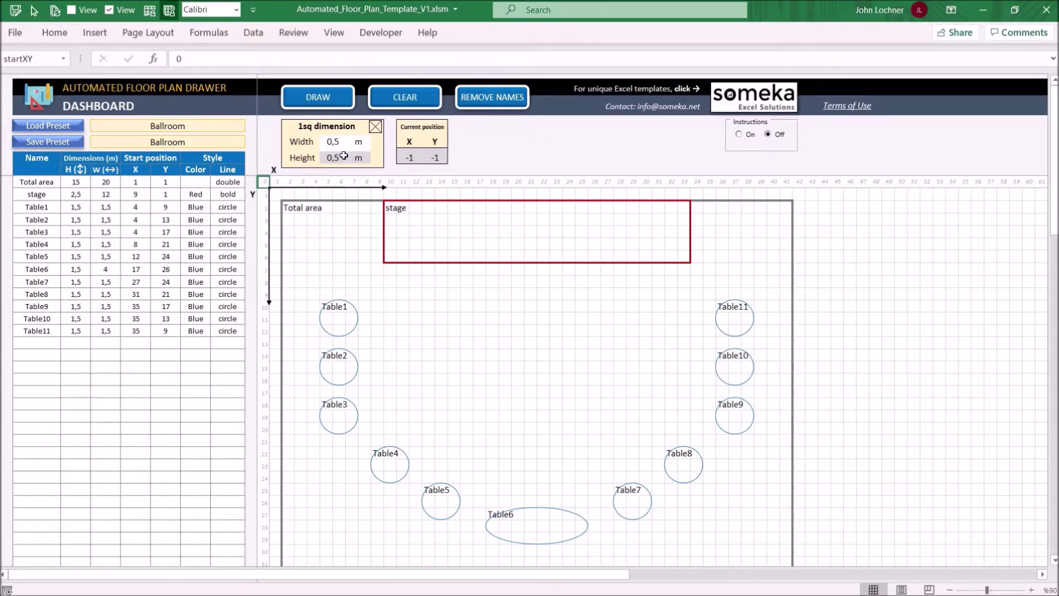
pyautogui.click(452, 331)
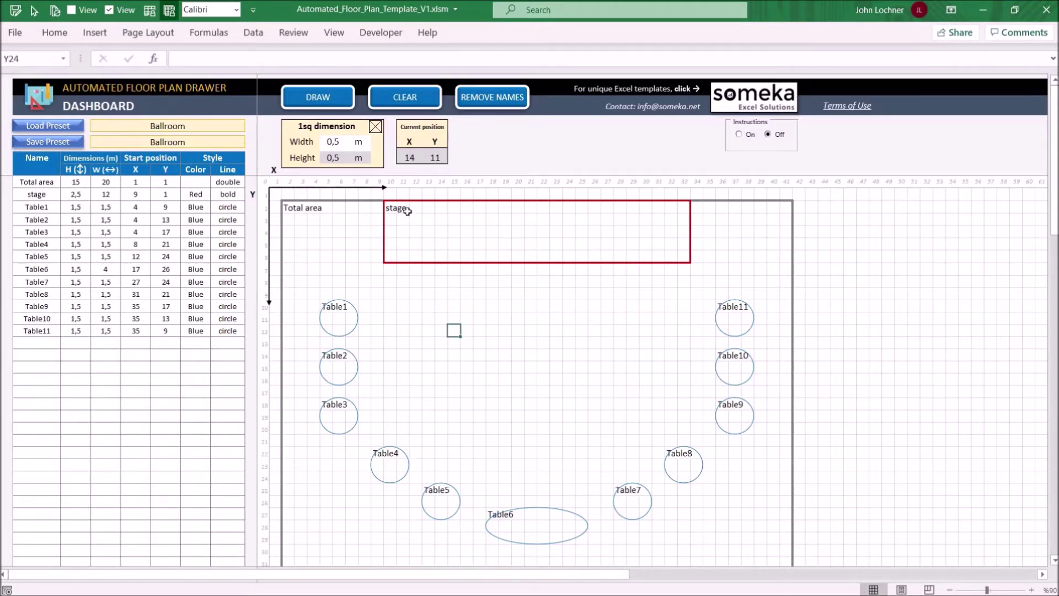
pyautogui.click(50, 342)
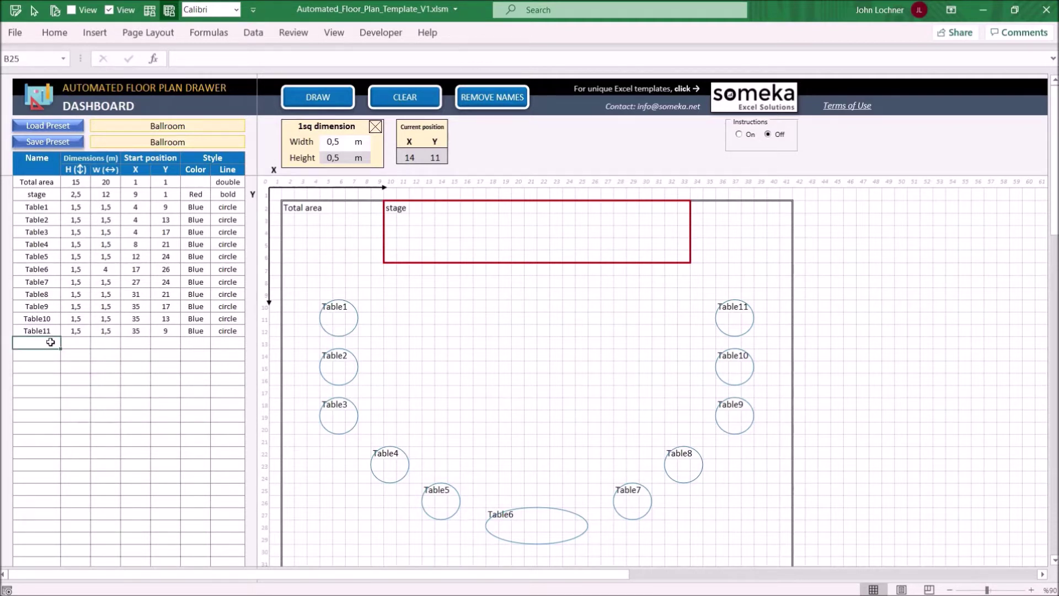
pyautogui.press('Tab')
pyautogui.press('Tab')
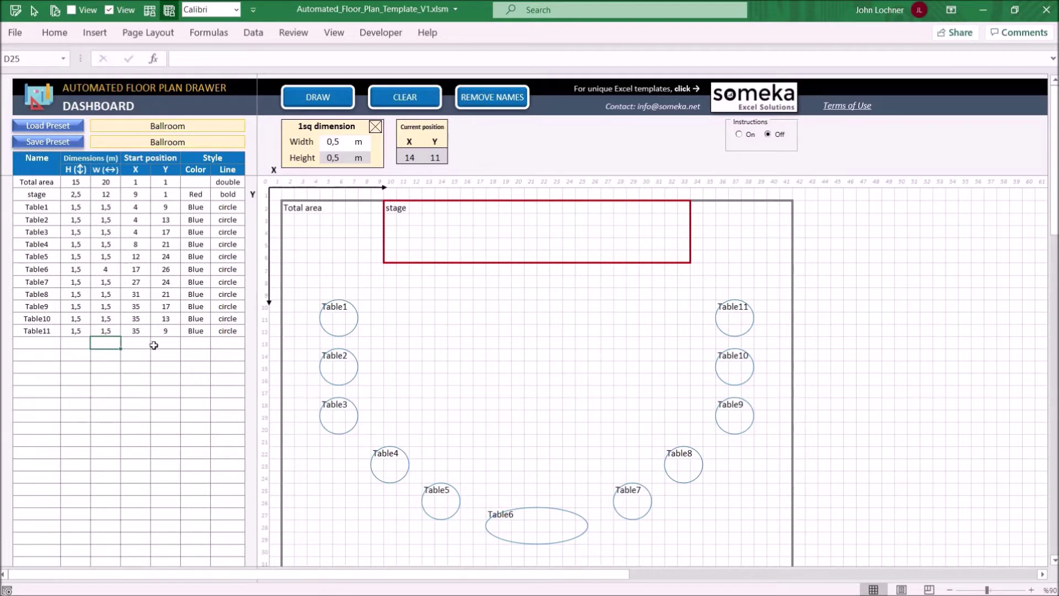
pyautogui.press('Tab')
pyautogui.press('Tab')
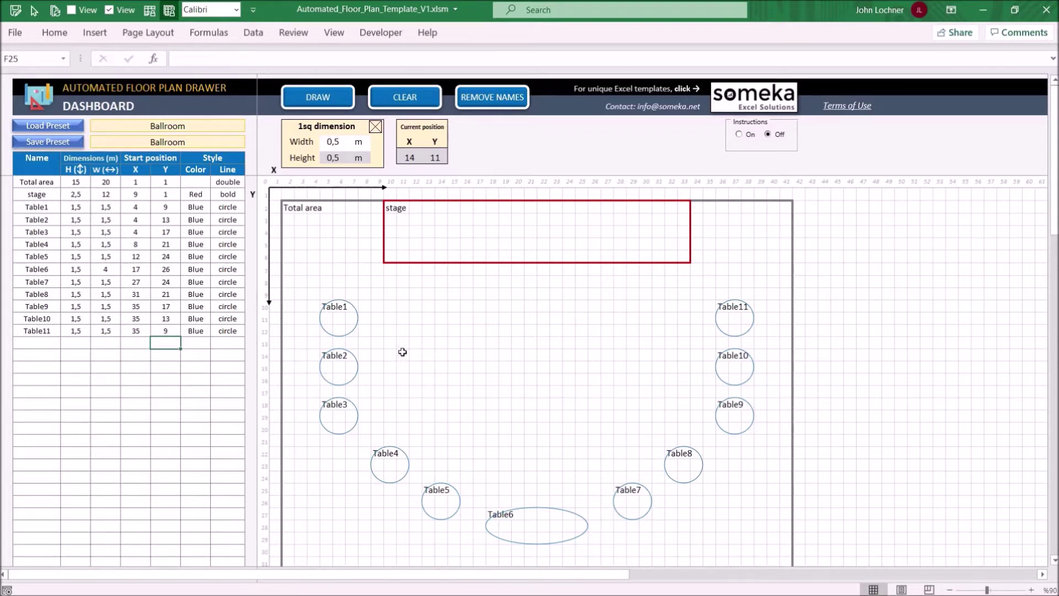
pyautogui.click(415, 327)
pyautogui.click(206, 343)
pyautogui.click(216, 343)
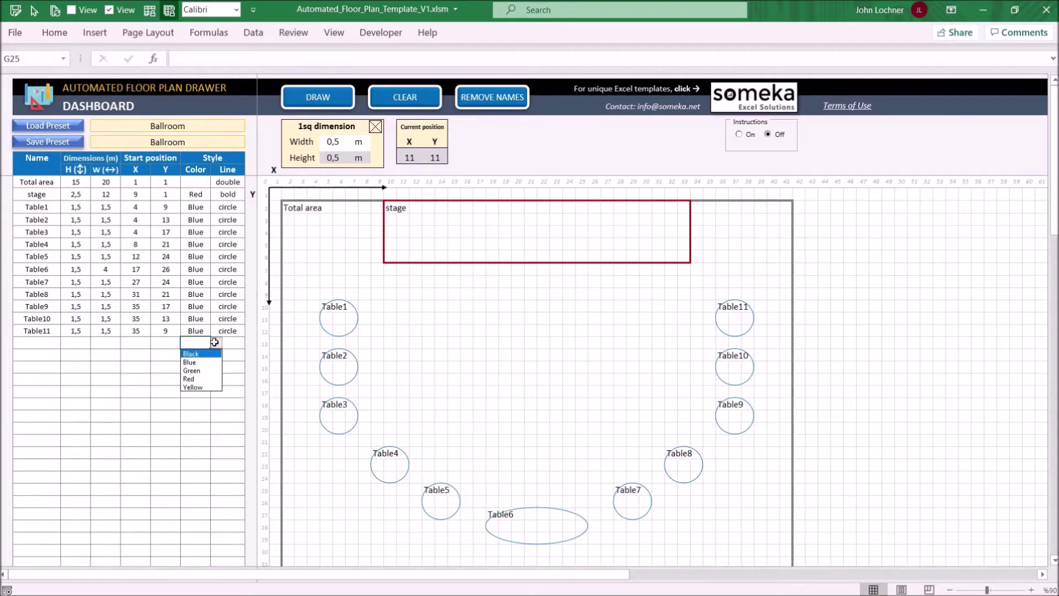
pyautogui.press('Escape')
pyautogui.click(238, 345)
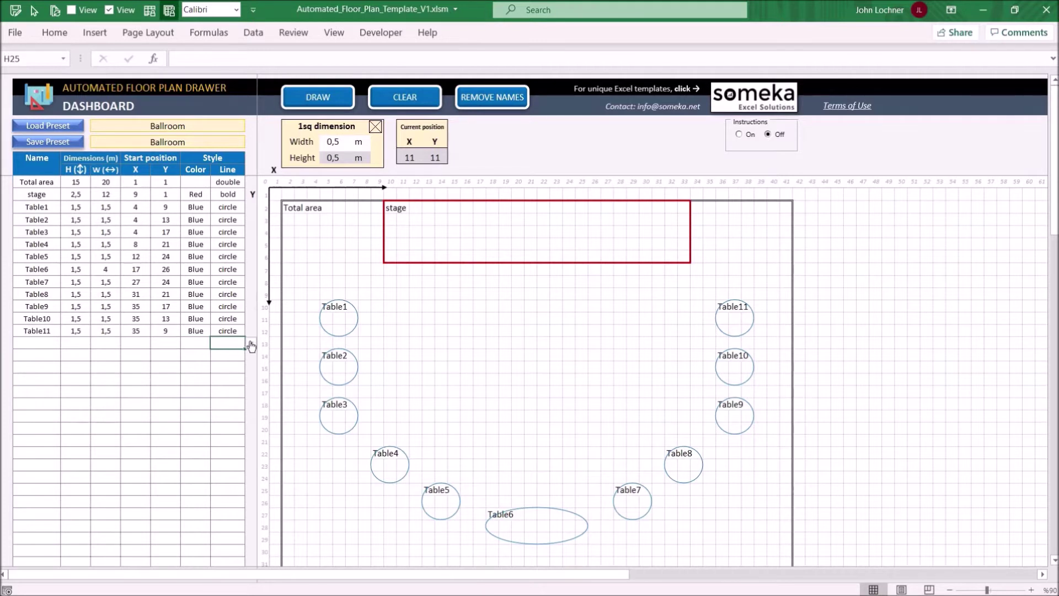
pyautogui.click(250, 342)
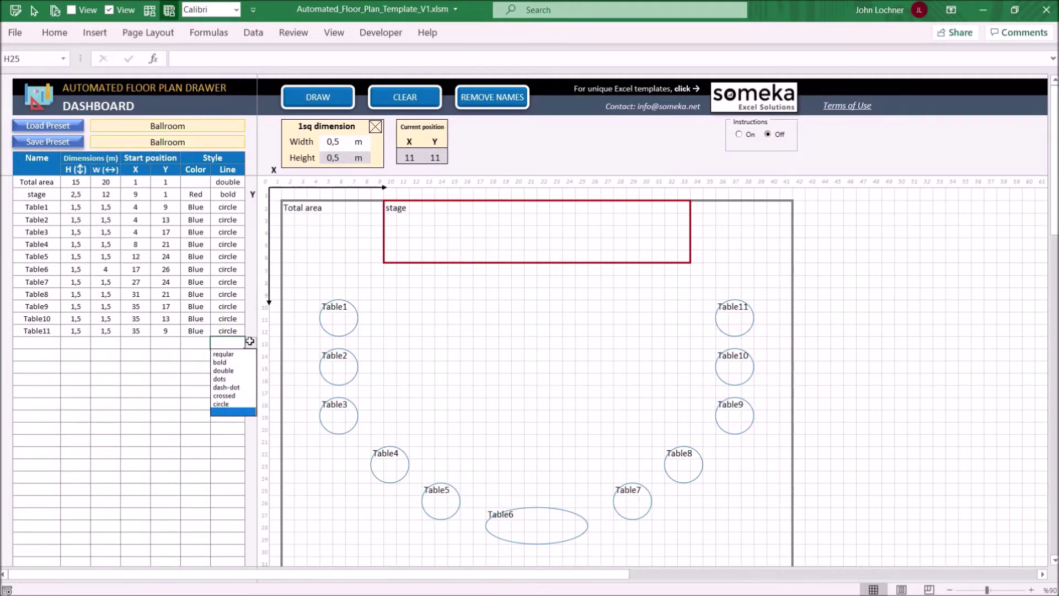
pyautogui.click(250, 342)
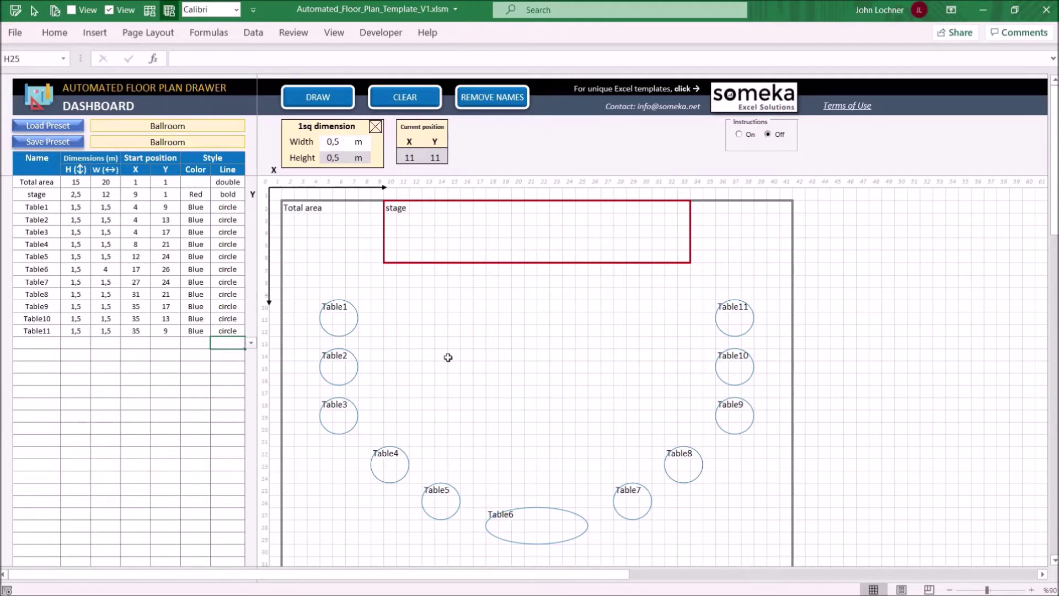
# Step: Add a 'VIP Table' row below Table11 with height 1,5
pyautogui.click(51, 342)
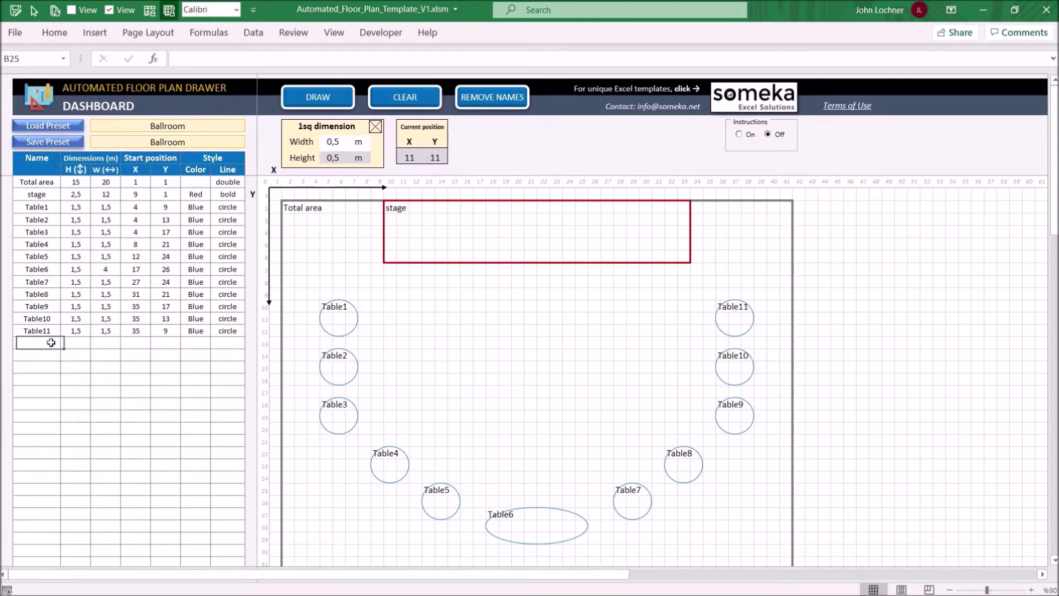
pyautogui.write('VIP Table')
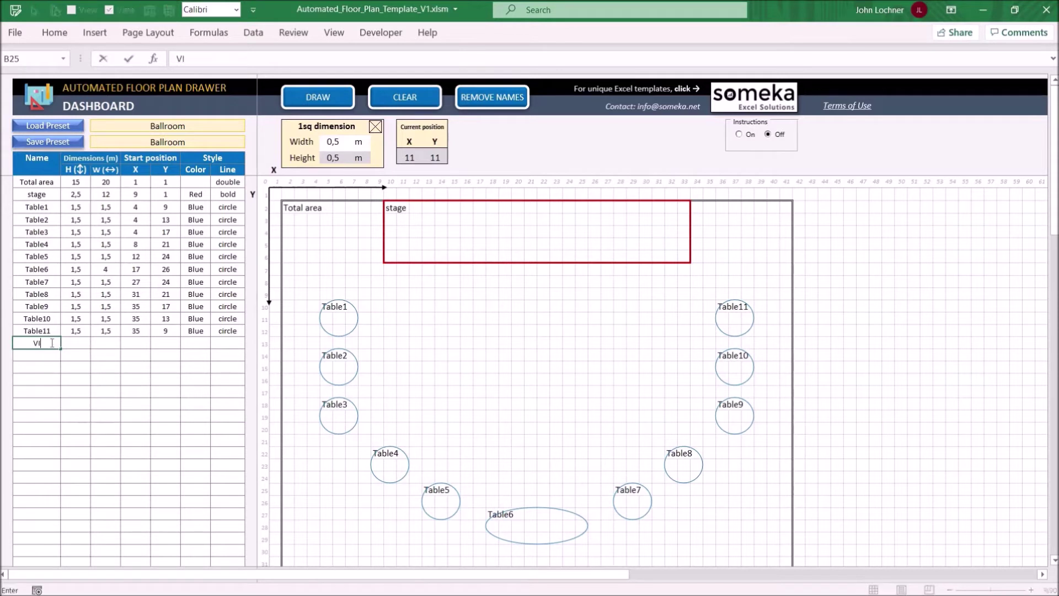
pyautogui.press('Tab')
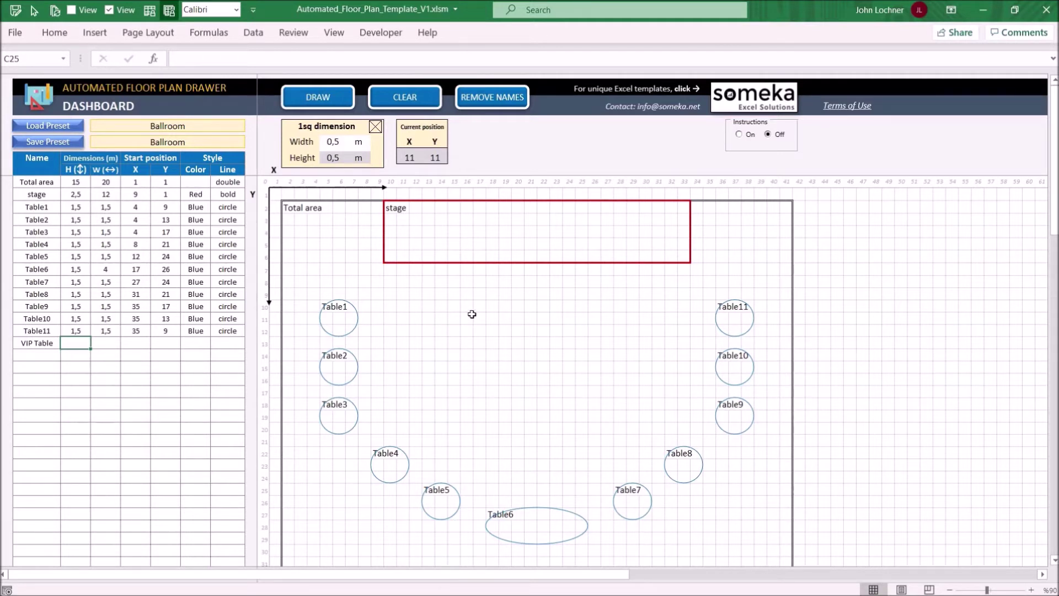
pyautogui.moveTo(466, 318); pyautogui.dragTo(473, 338)
pyautogui.click(73, 342)
pyautogui.write('1,')
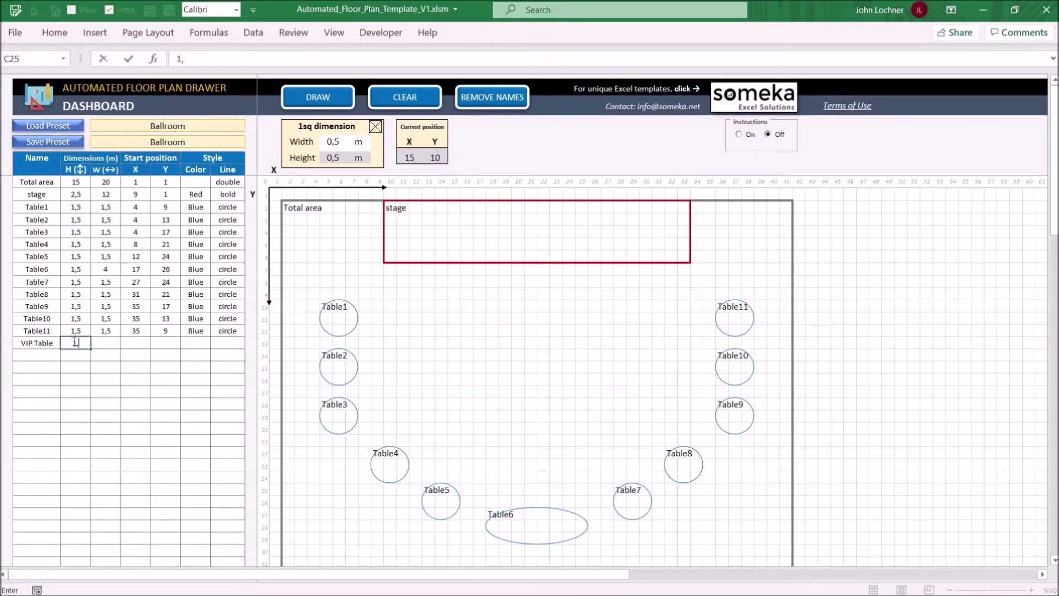
pyautogui.write('5')
pyautogui.press('Return')
# Step: Give the VIP Table width 6 and position X 14, Y 11
pyautogui.press('Up')
pyautogui.press('Right')
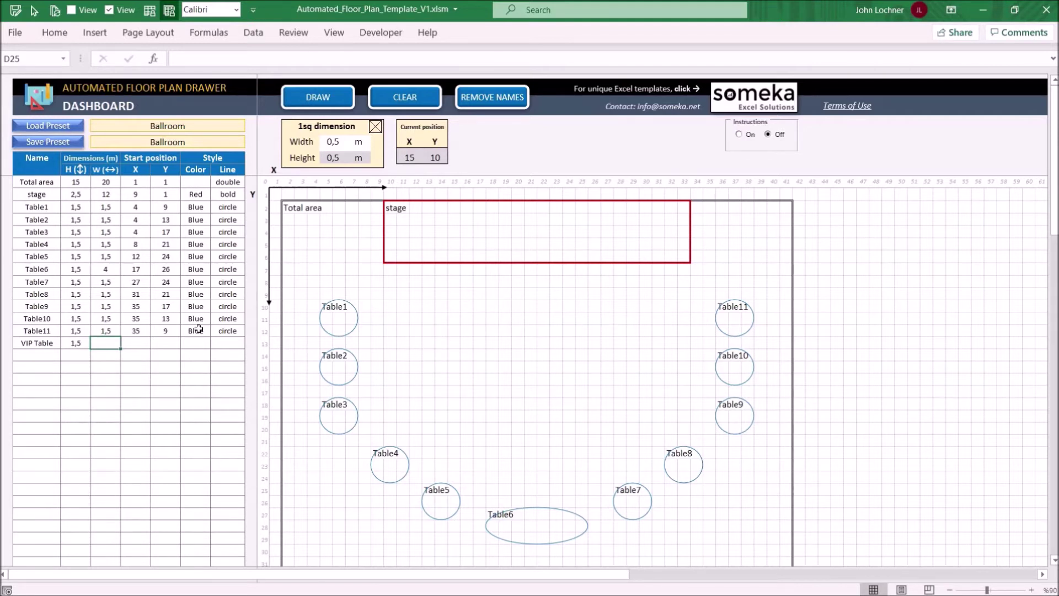
pyautogui.write('6')
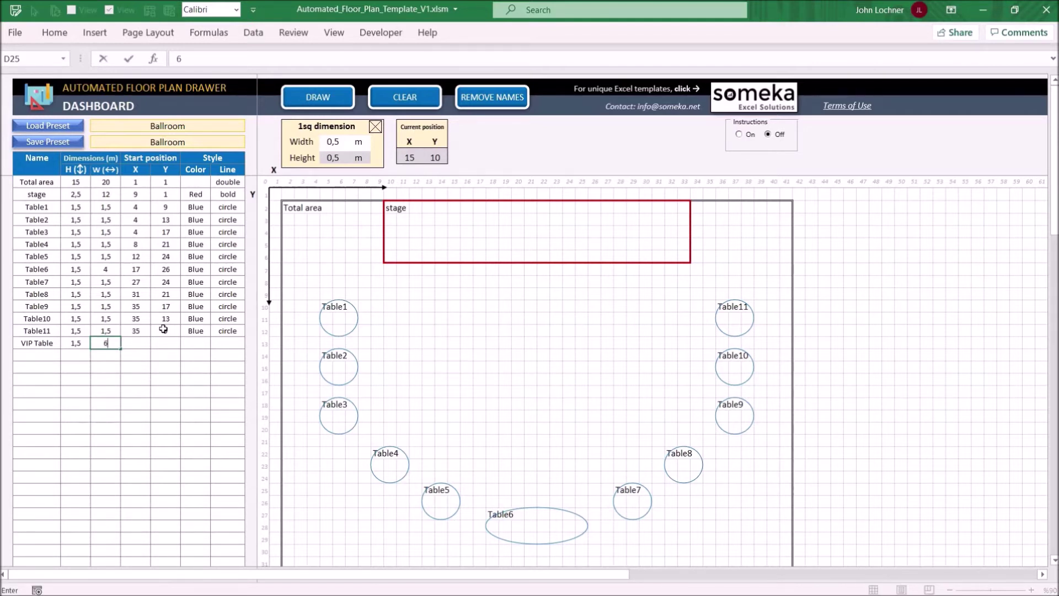
pyautogui.press('Tab')
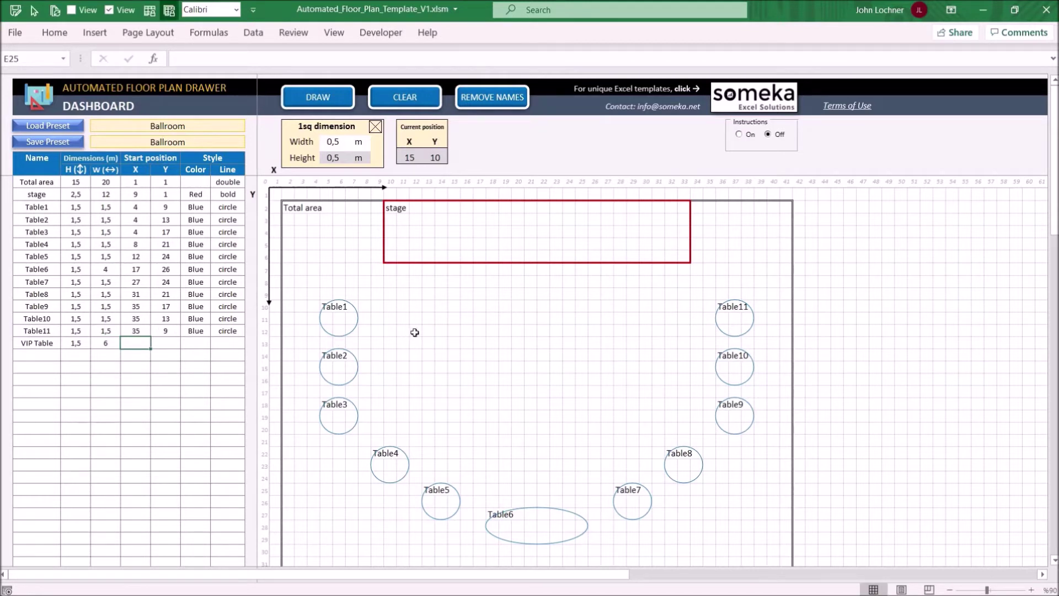
pyautogui.click(453, 318)
pyautogui.press('Down')
pyautogui.click(132, 343)
pyautogui.write('14')
pyautogui.press('Tab')
pyautogui.write('11')
pyautogui.press('Tab')
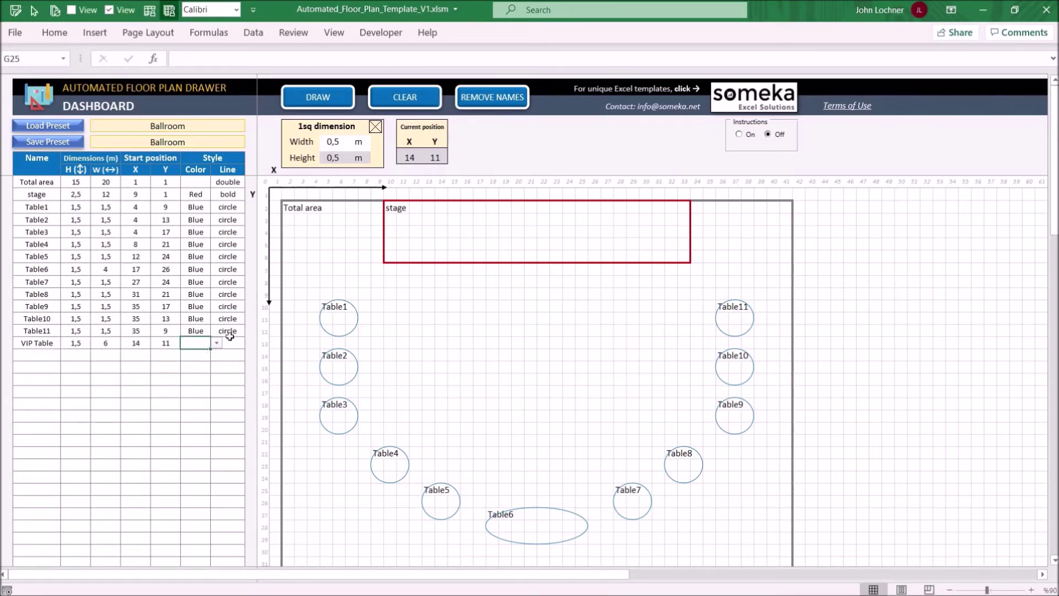
pyautogui.click(216, 342)
# Step: Set the VIP Table to Green with a bold line and redraw the floor plan
pyautogui.click(193, 370)
pyautogui.click(233, 345)
pyautogui.click(251, 342)
pyautogui.click(238, 361)
pyautogui.click(326, 99)
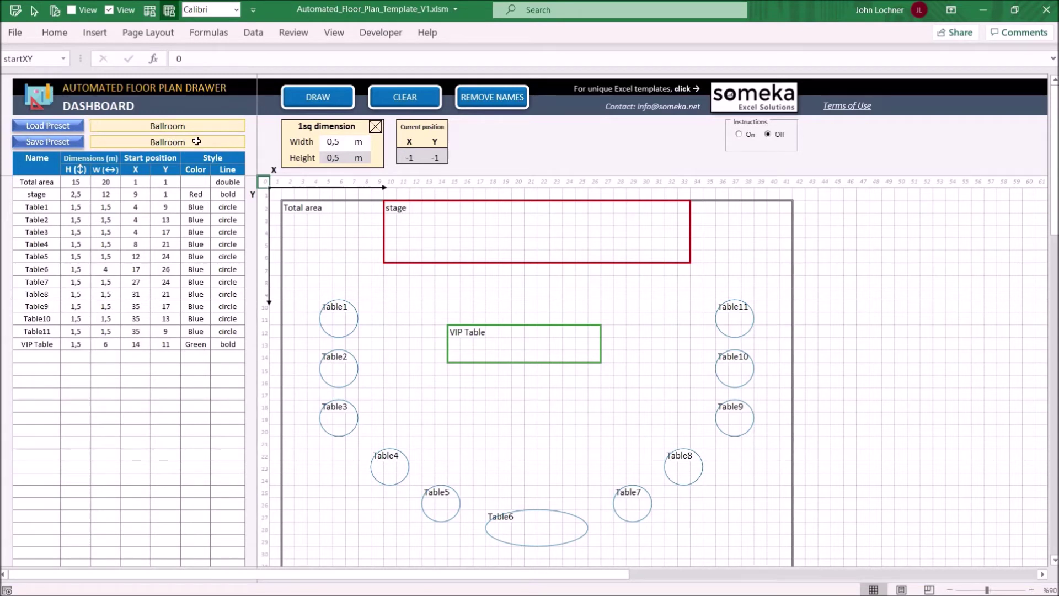
# Step: Rename the preset to 'Ballroom 3' and save the layout under that name
pyautogui.click(215, 142)
pyautogui.doubleClick(218, 143)
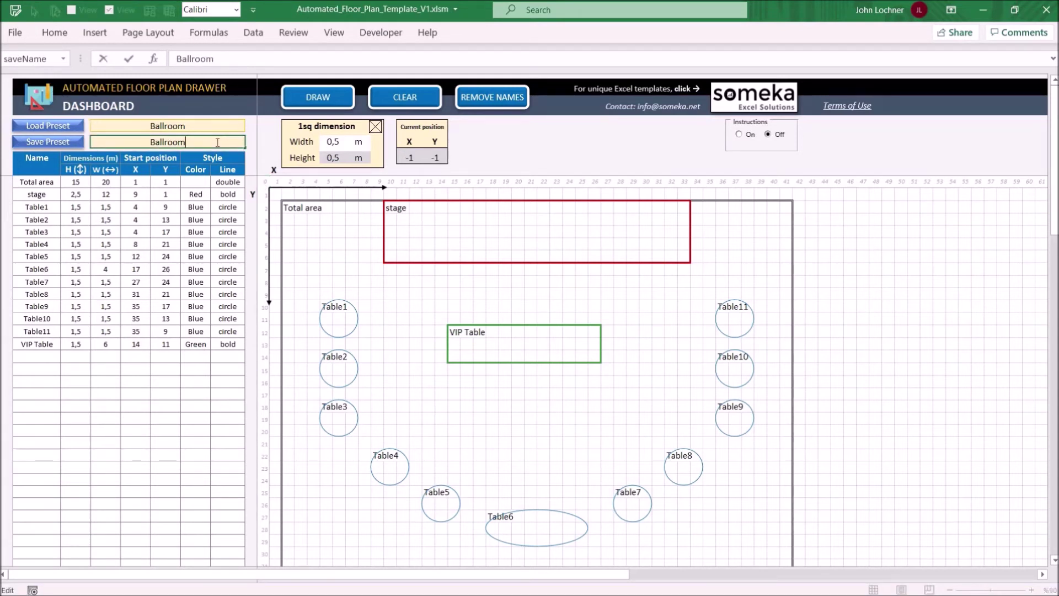
pyautogui.write(' 3')
pyautogui.press('Return')
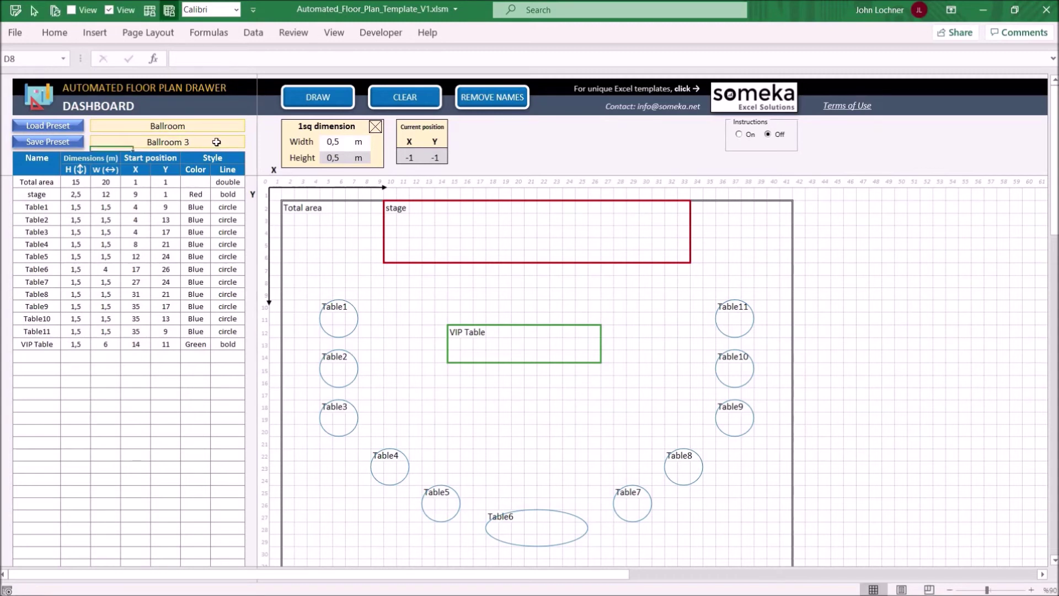
pyautogui.click(60, 142)
pyautogui.click(528, 351)
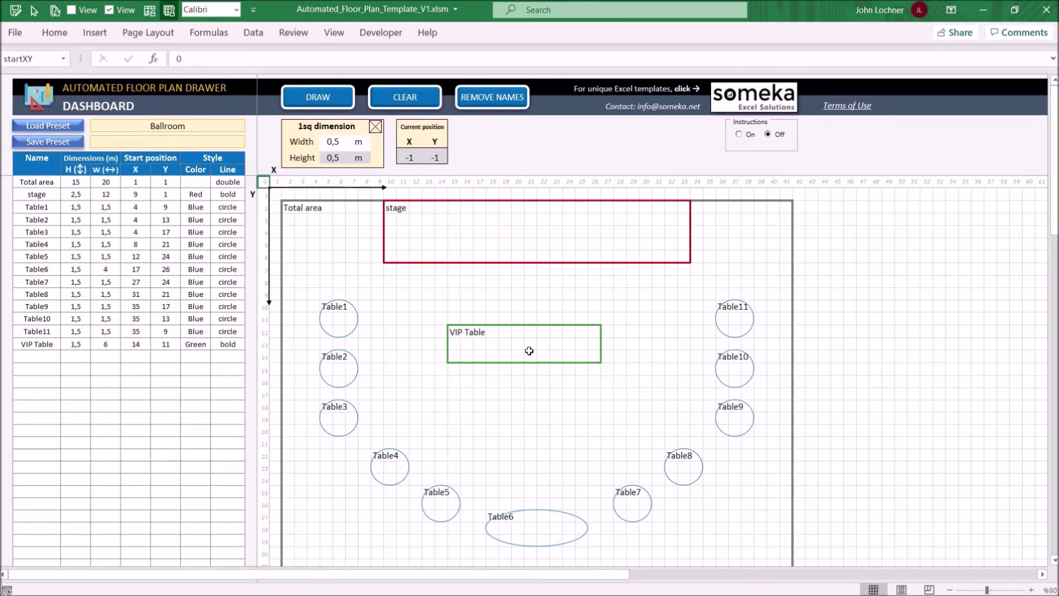
# Step: Clear the floor-plan drawing, then clear the element list as well
pyautogui.click(404, 97)
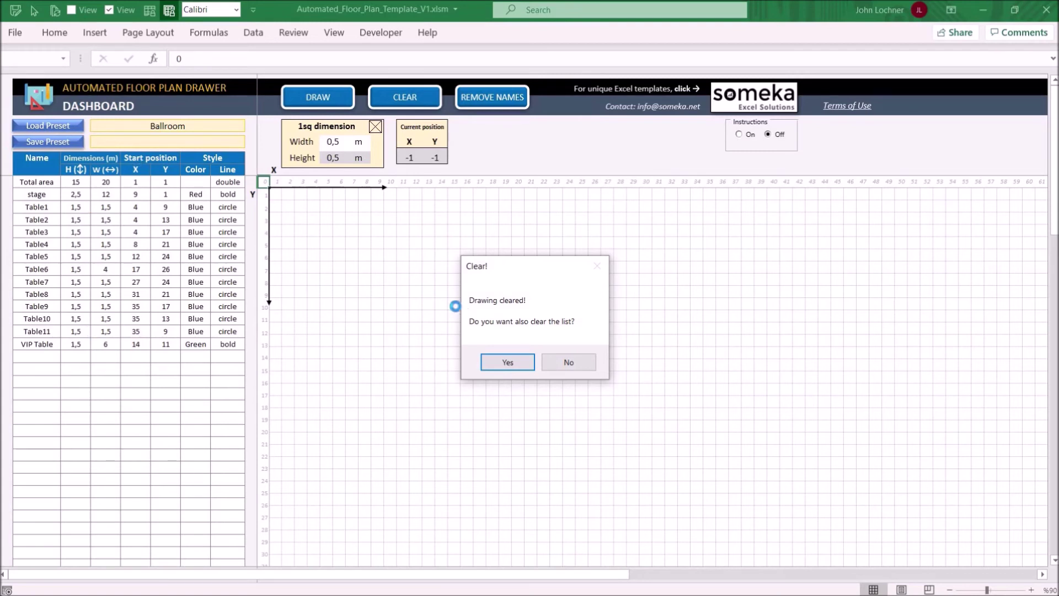
pyautogui.click(571, 363)
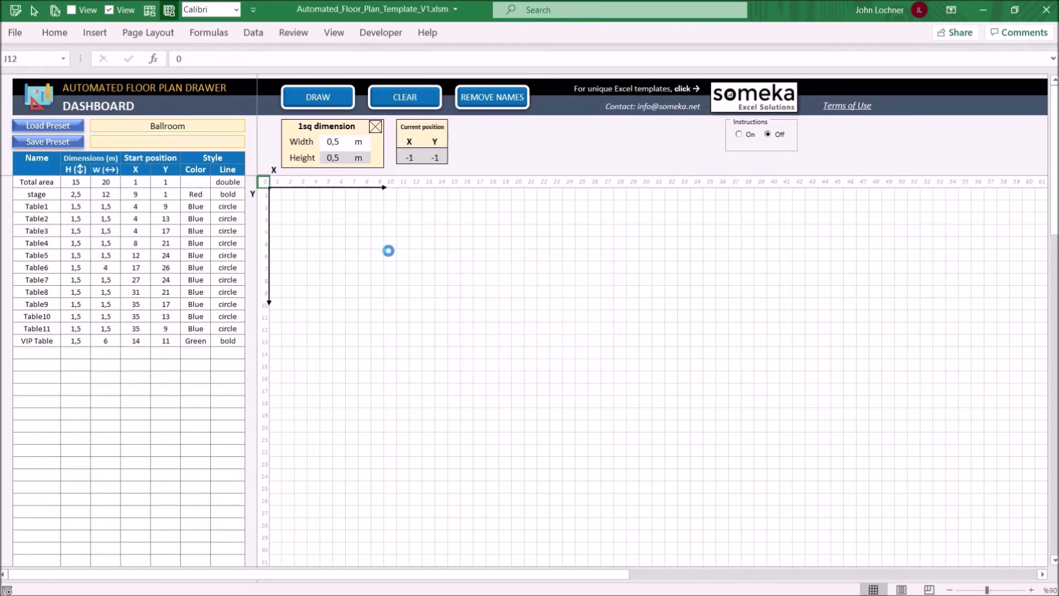
pyautogui.click(504, 360)
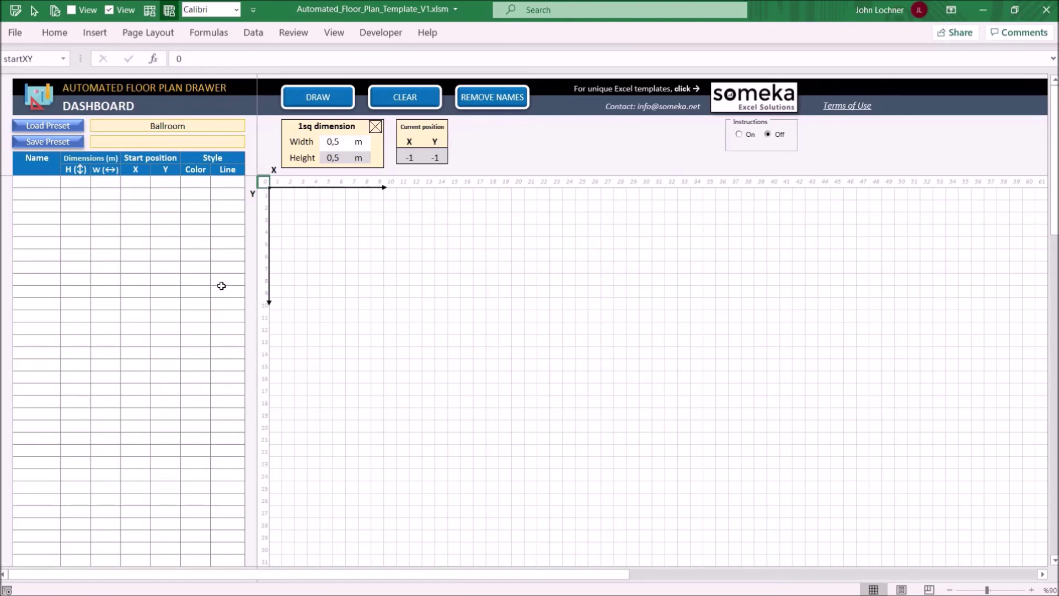
# Step: Load the Ballroom 3 preset and hide the shape name labels on the plan
pyautogui.click(242, 127)
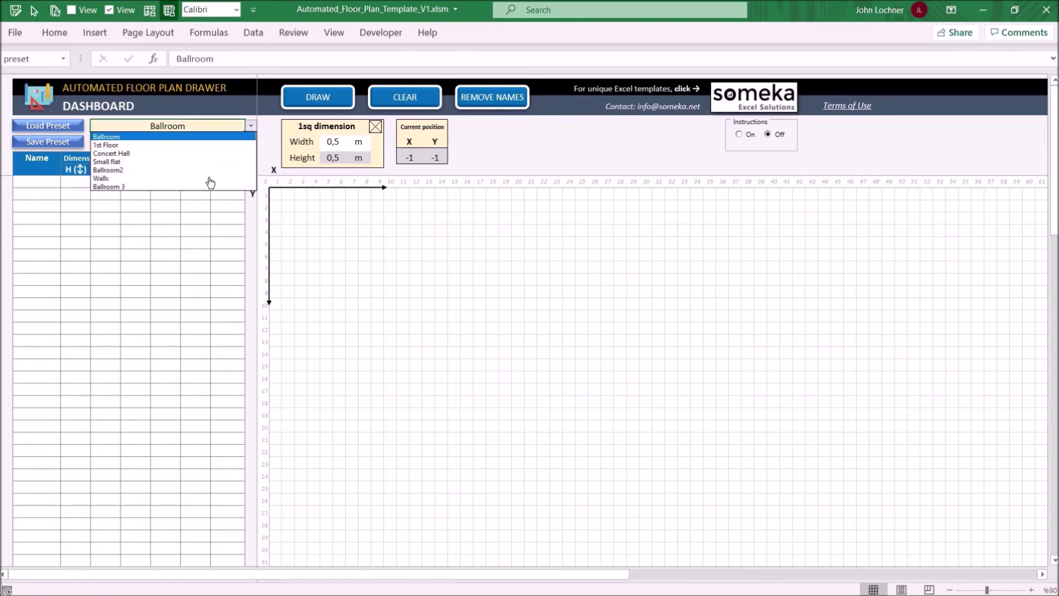
pyautogui.click(210, 187)
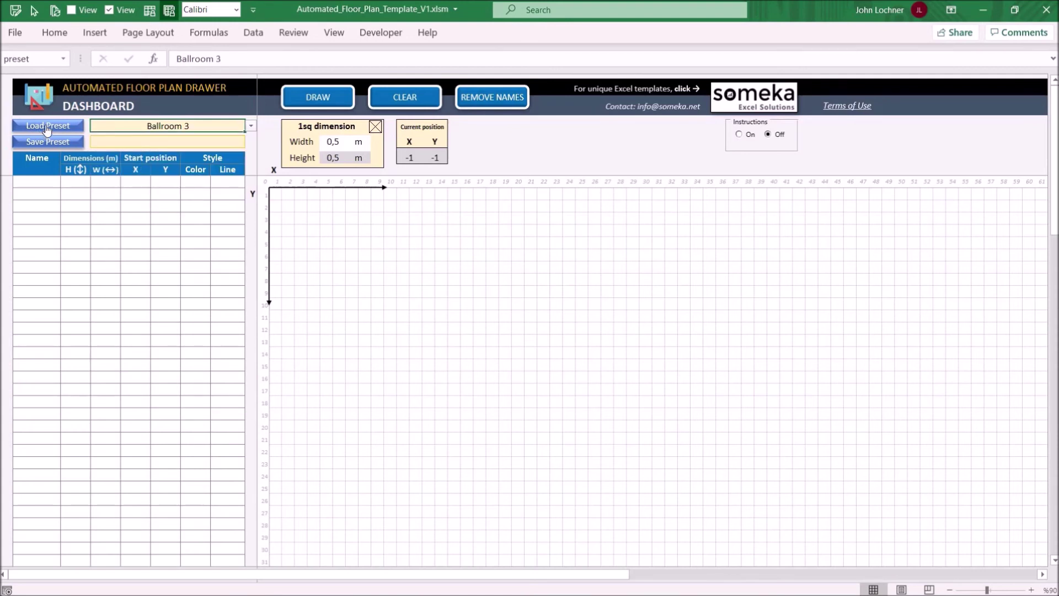
pyautogui.click(47, 127)
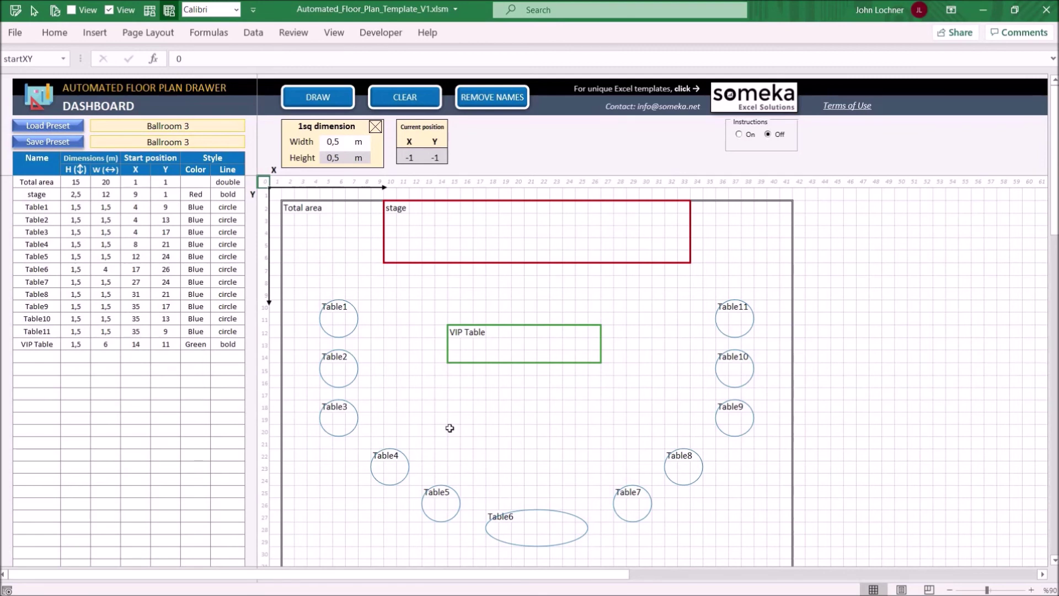
pyautogui.click(487, 99)
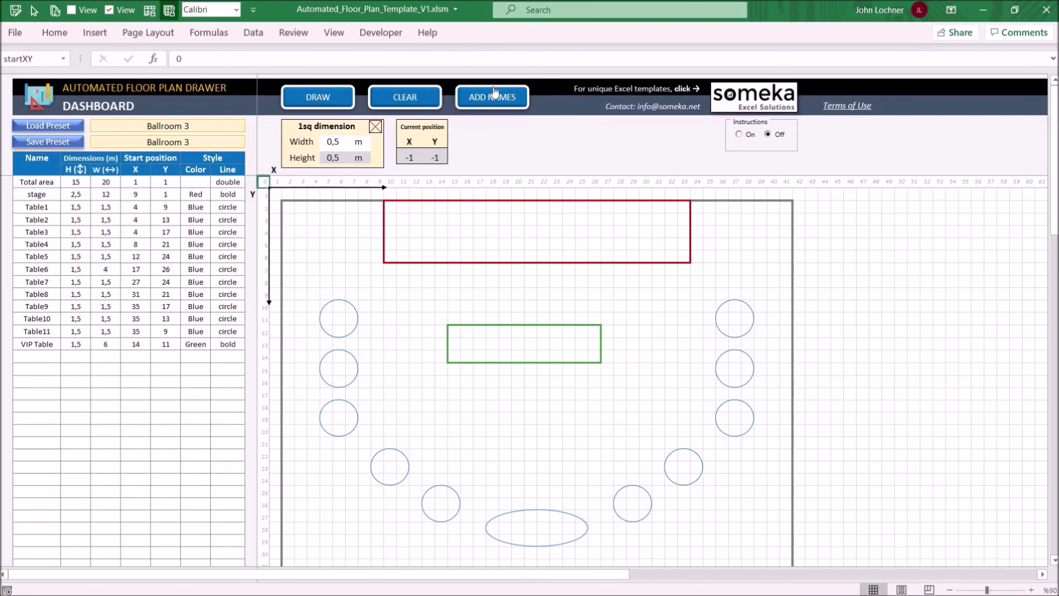
pyautogui.click(495, 95)
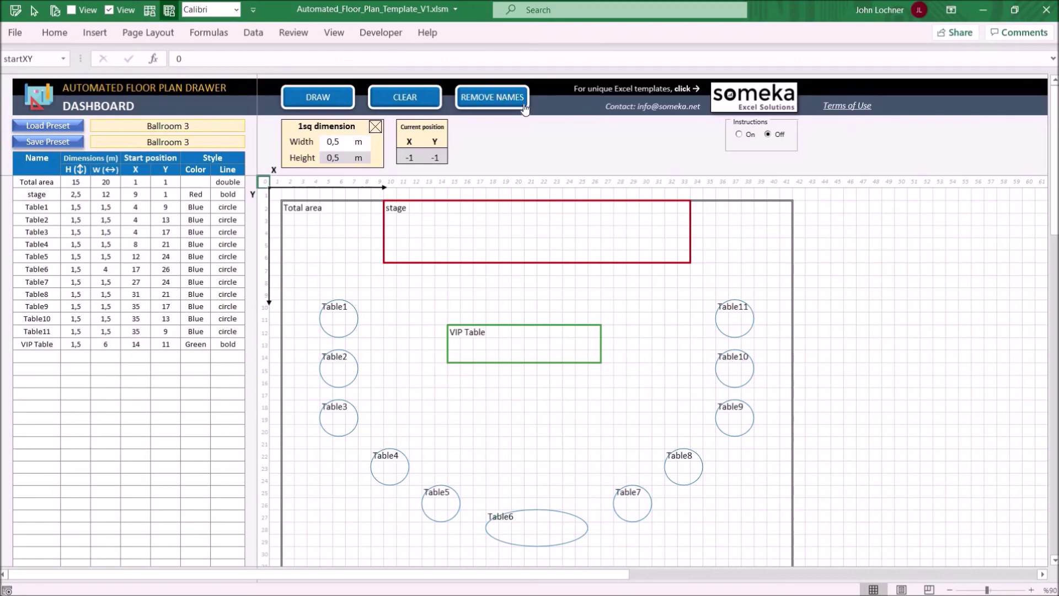